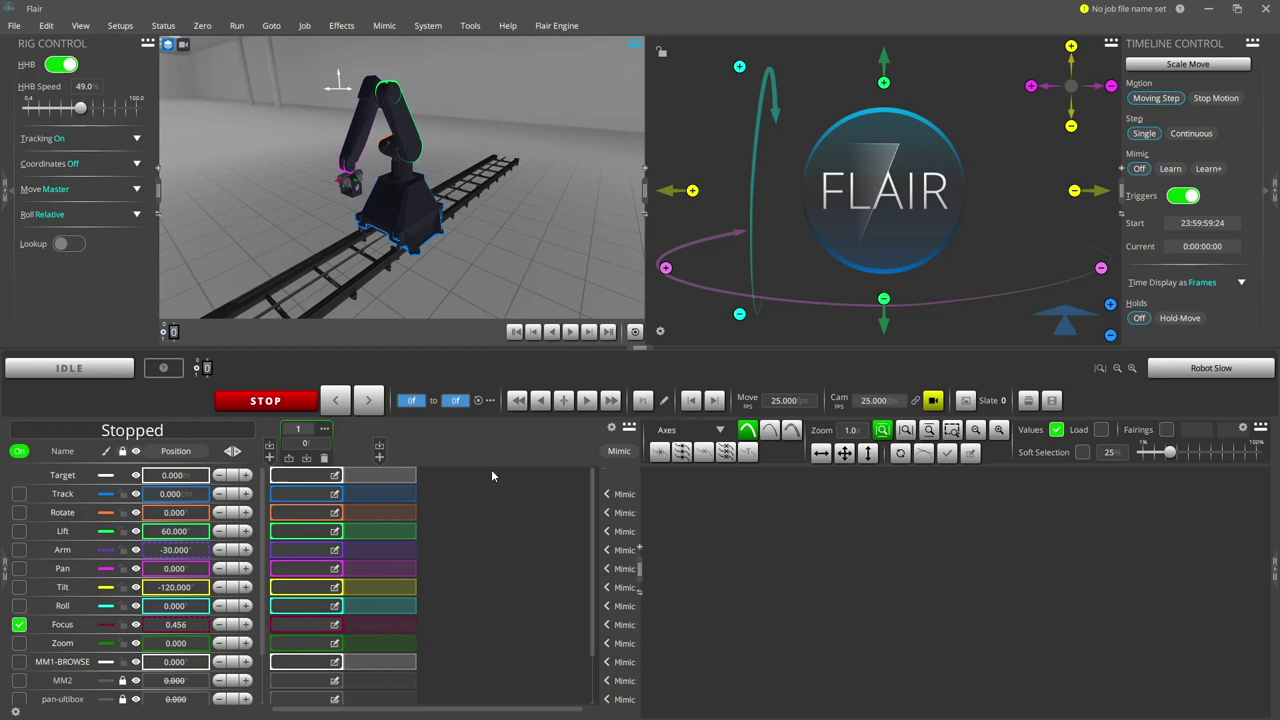
Step: Look at the Focus axis settings, then close them without changes
right_click(58, 631)
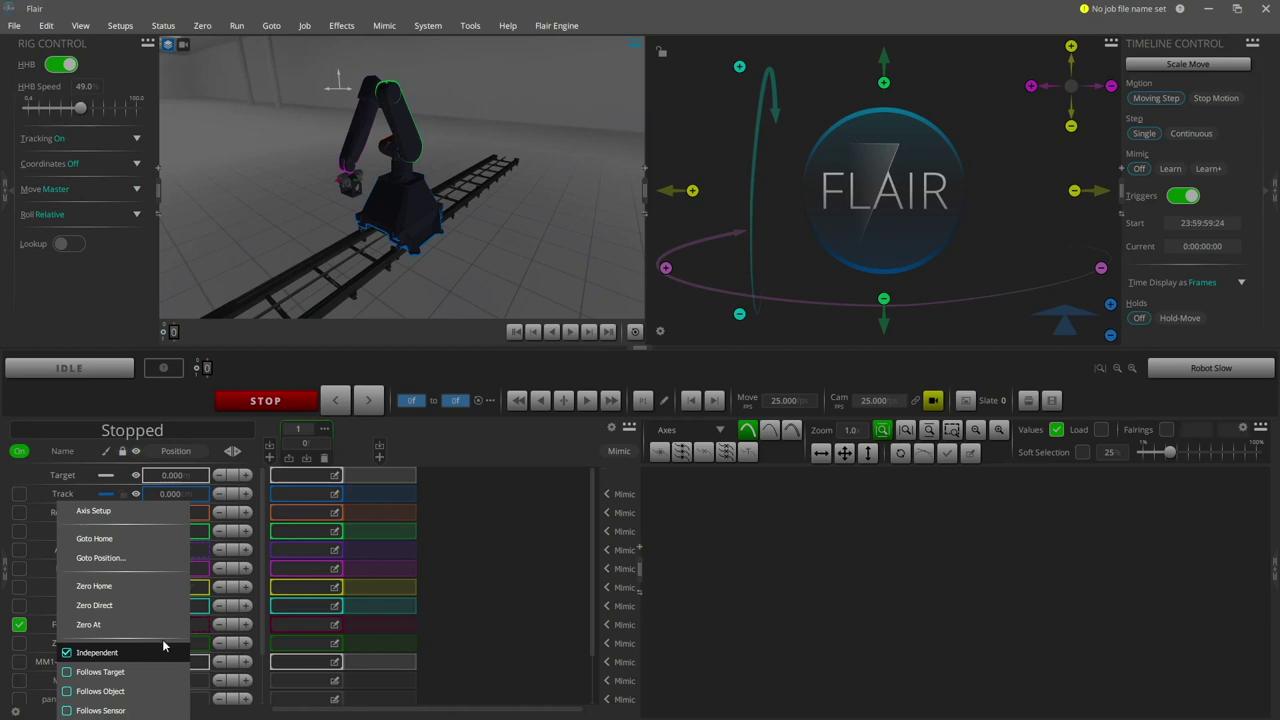
click(94, 511)
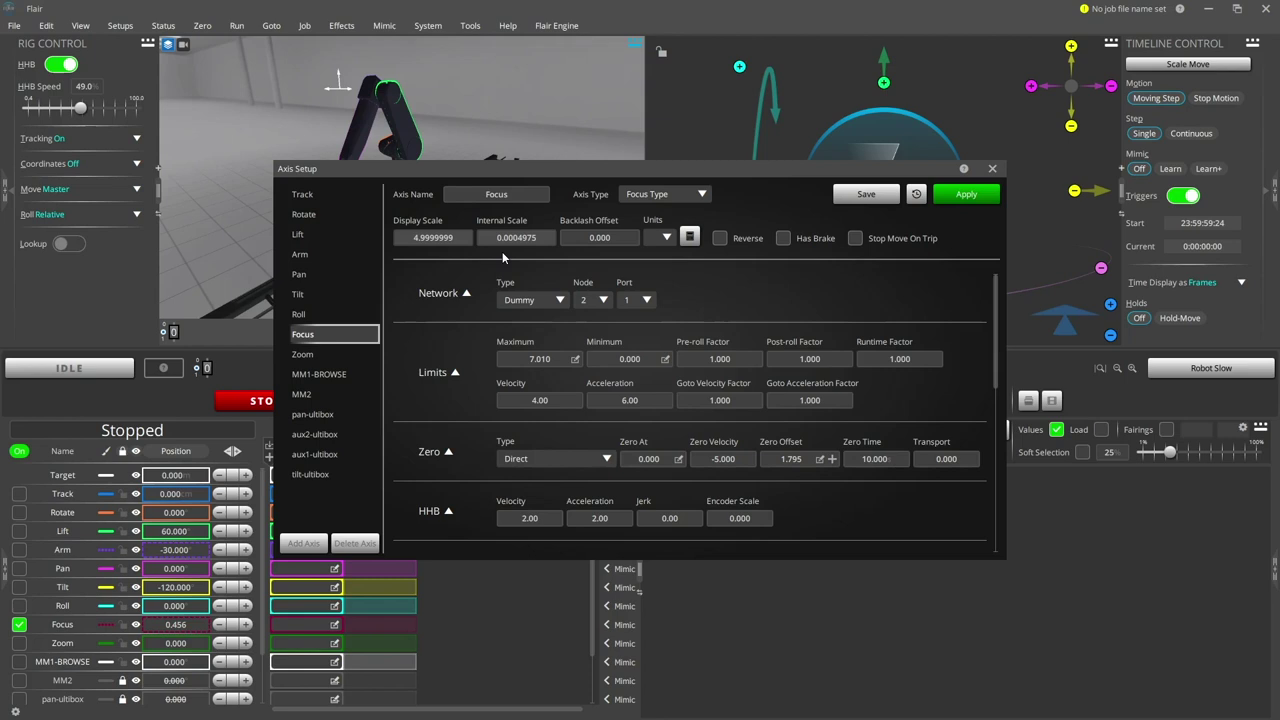
click(992, 169)
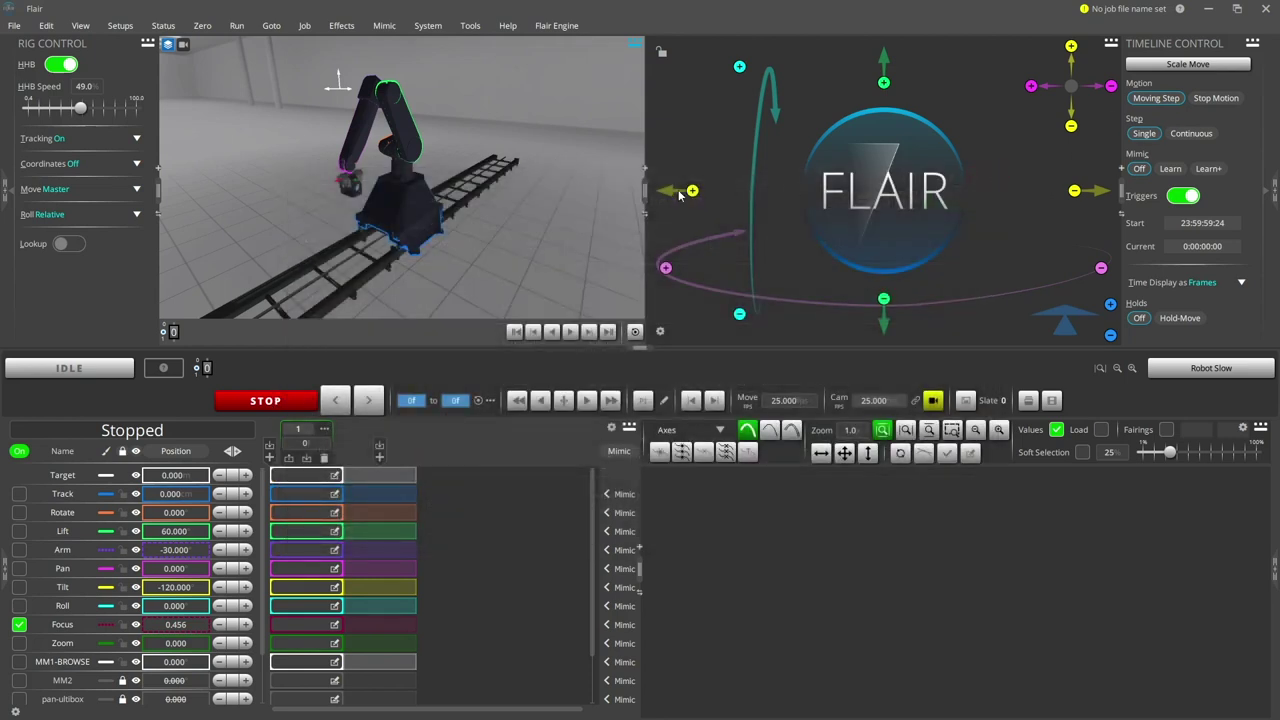
Step: Create a new lens from Setups > Lens, giving New Lens 2 at 25.00 mm
click(120, 25)
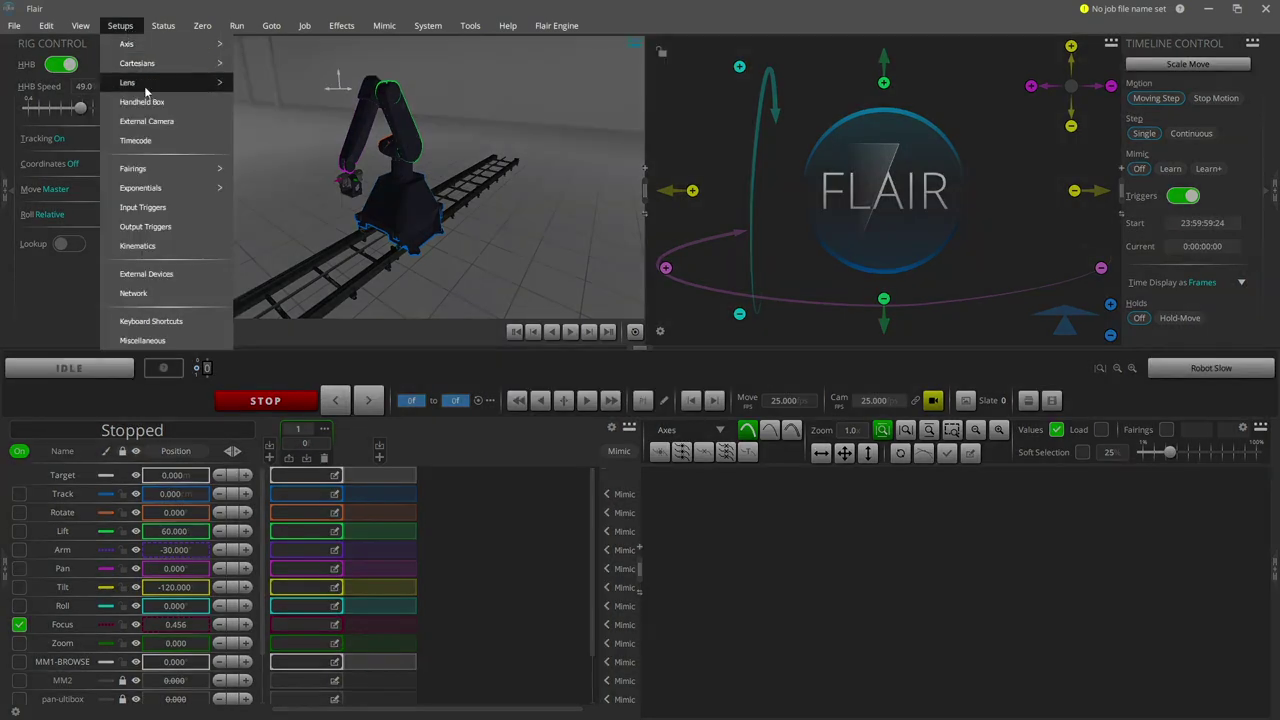
mouse_move(160, 83)
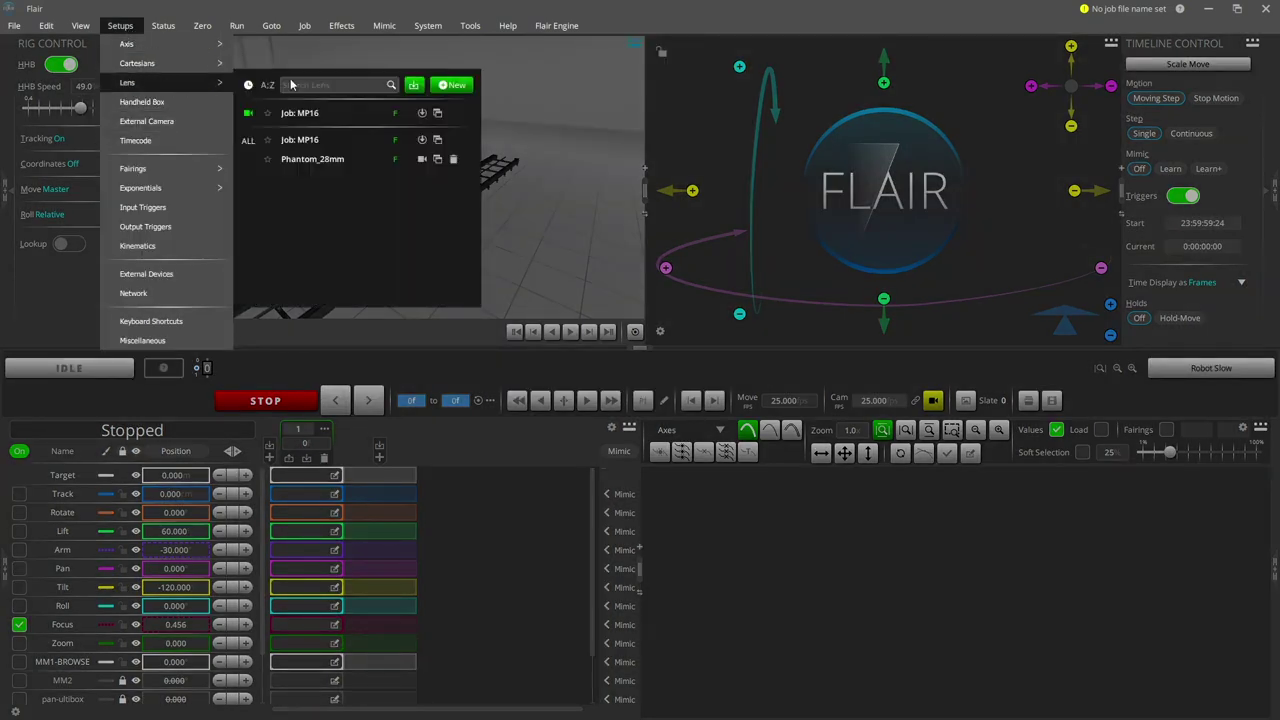
click(460, 82)
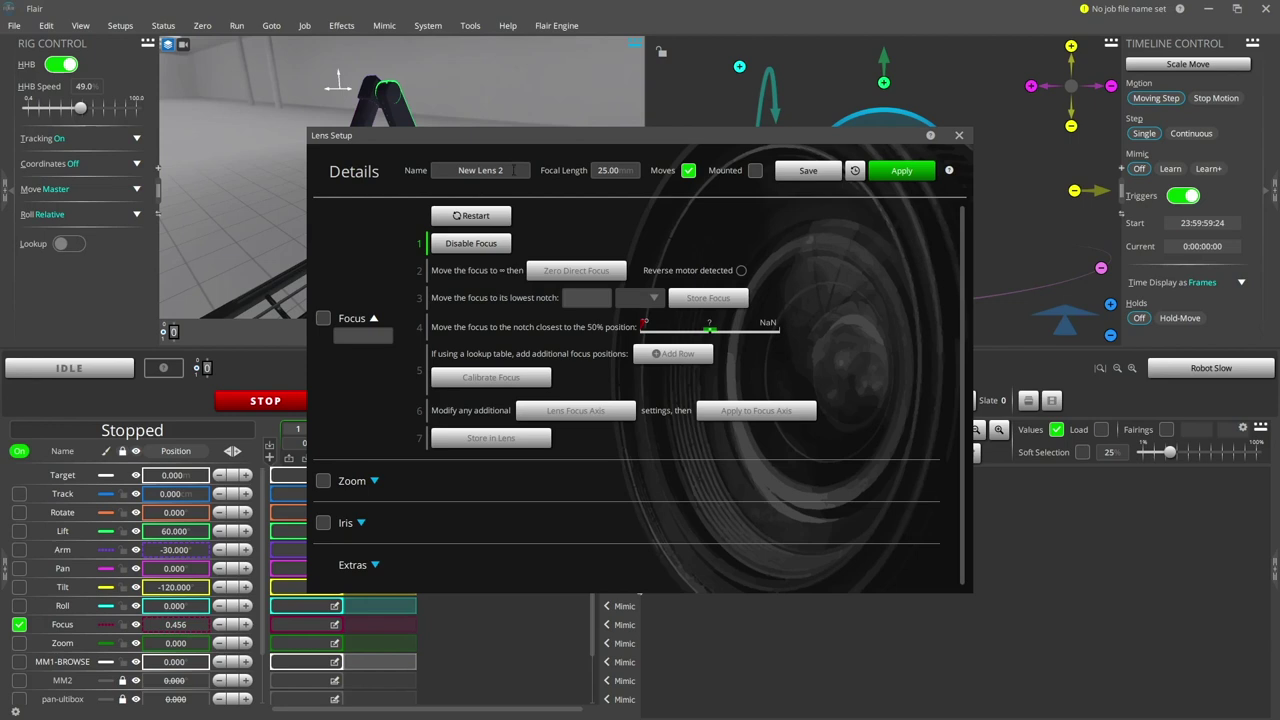
Step: Rename New Lens 2 to 'Arri Ultraprime 50mm' and change its focal length from 25.00 to 50.00 mm
click(461, 170)
text(Ar)
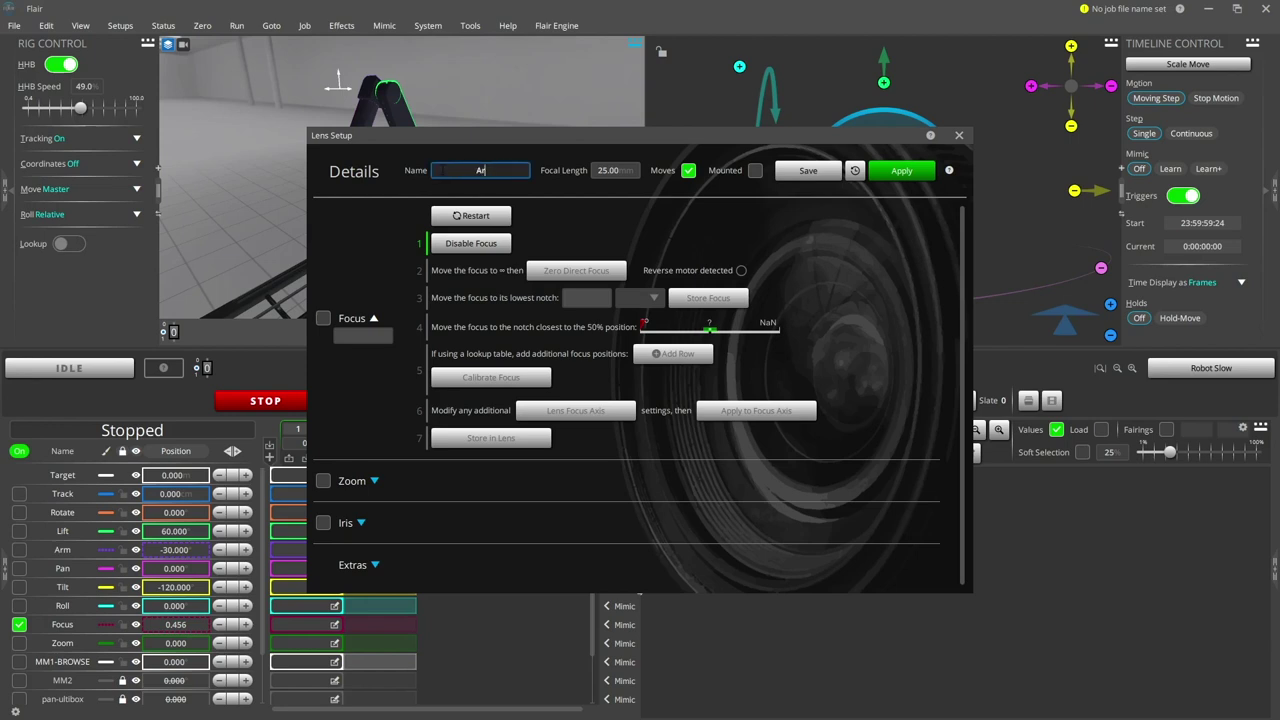
text(ri Ultraprime 50mm)
key(Tab)
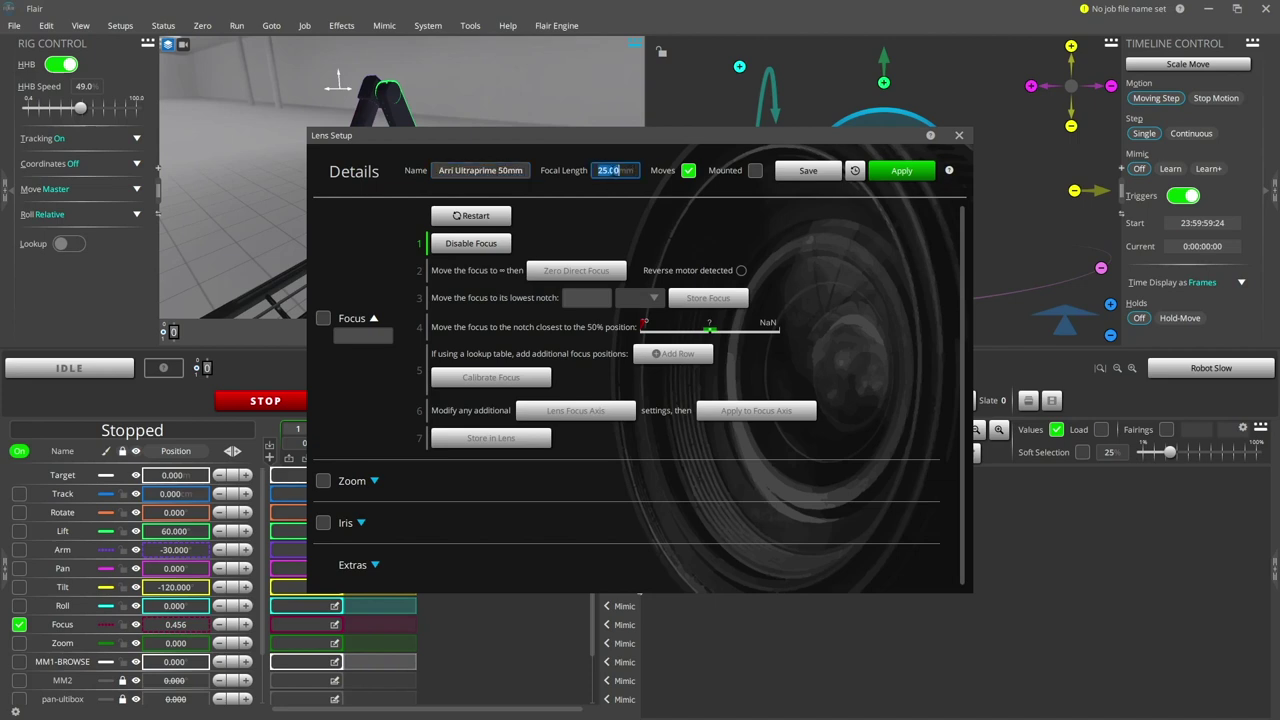
text(50.00)
Step: Disable focus and zero the focus motor directly to begin calibration
click(503, 254)
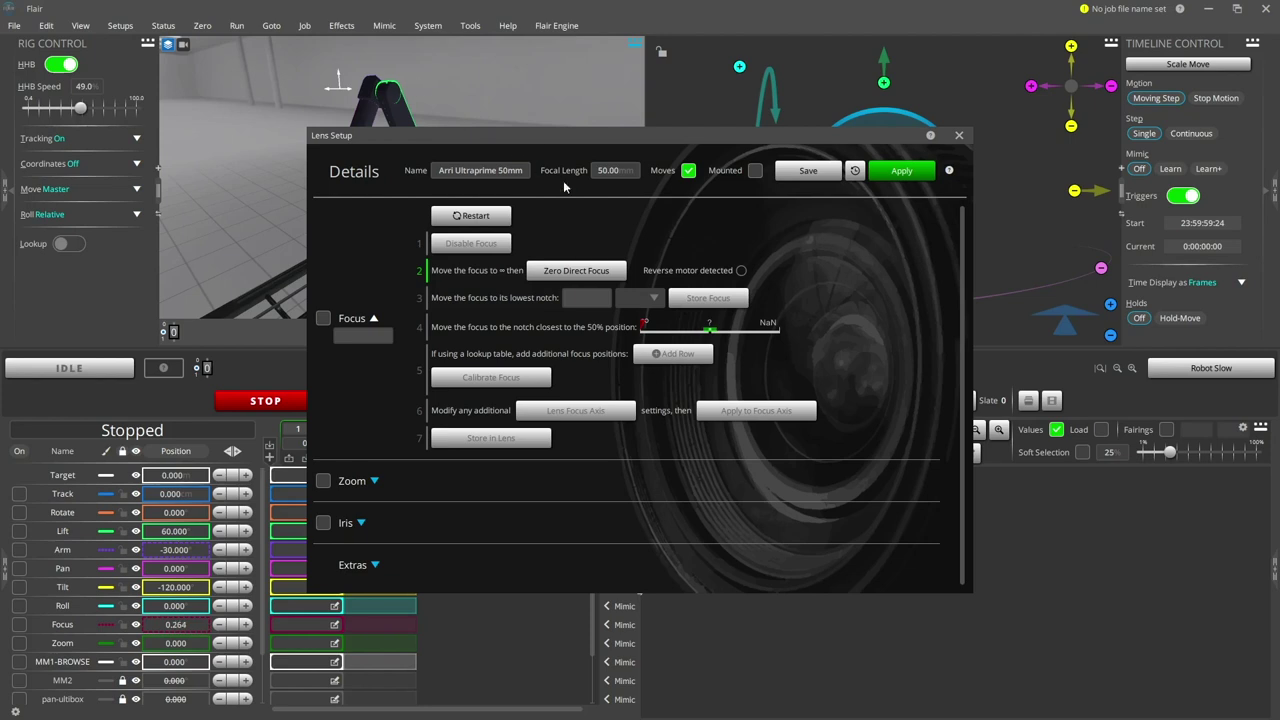
click(588, 272)
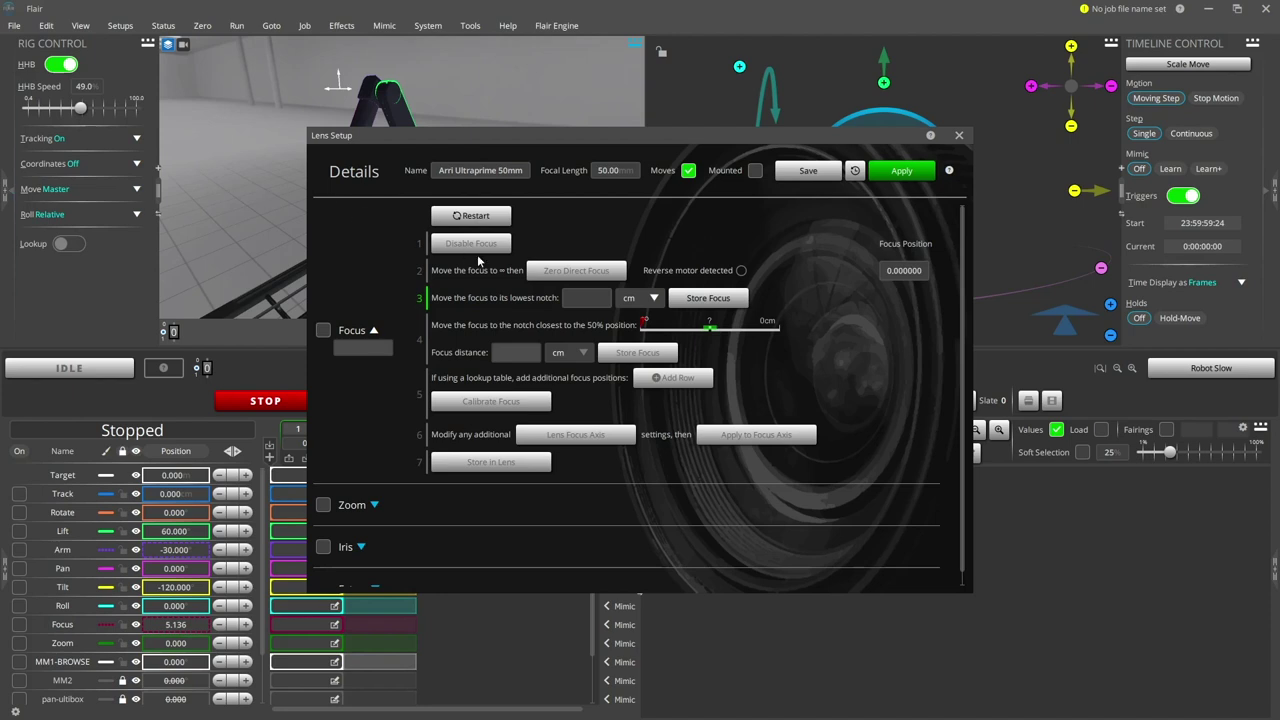
Step: Store the lowest focus notch as 2.00 ft at Focus Position 5.135930
click(629, 298)
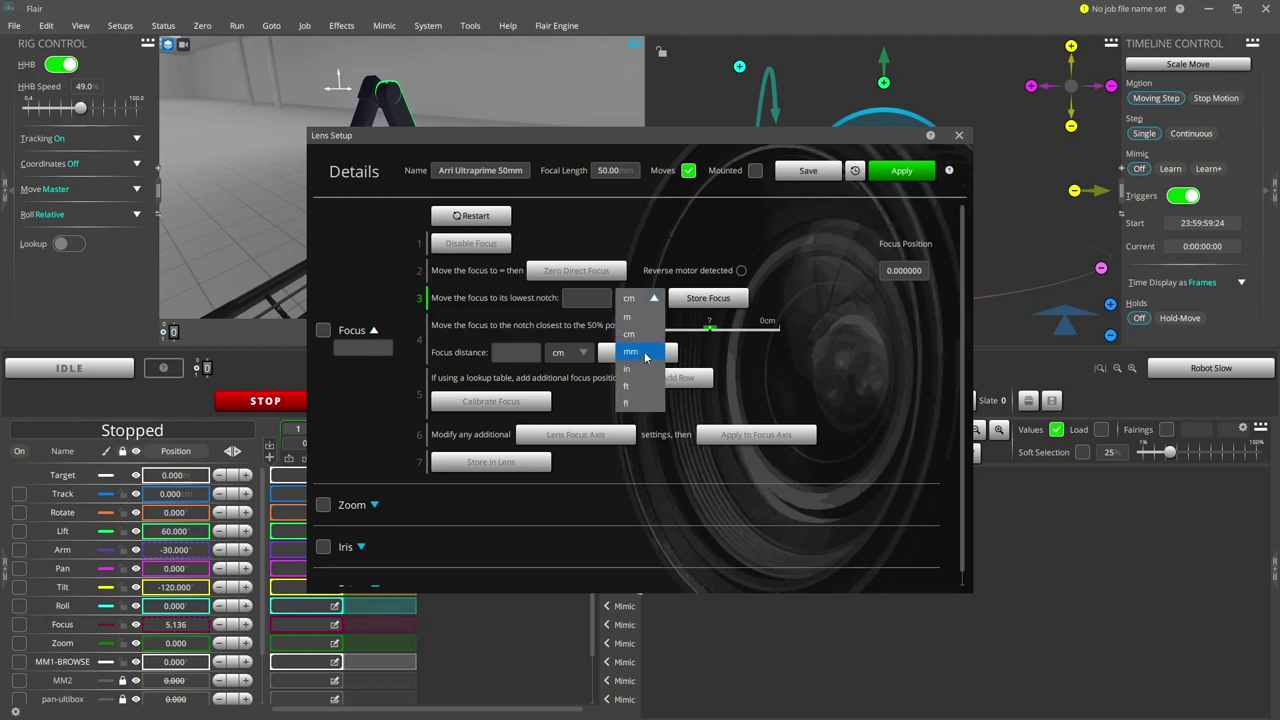
click(638, 385)
click(587, 298)
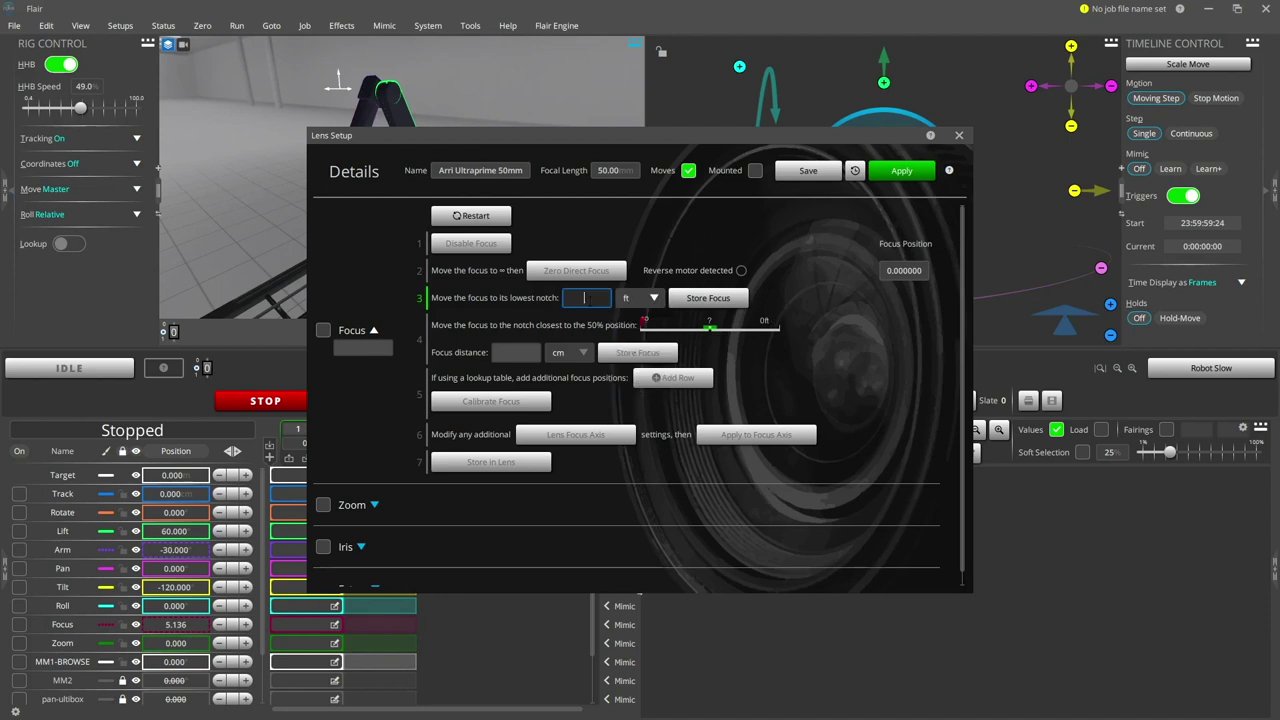
text(2)
key(Return)
click(709, 299)
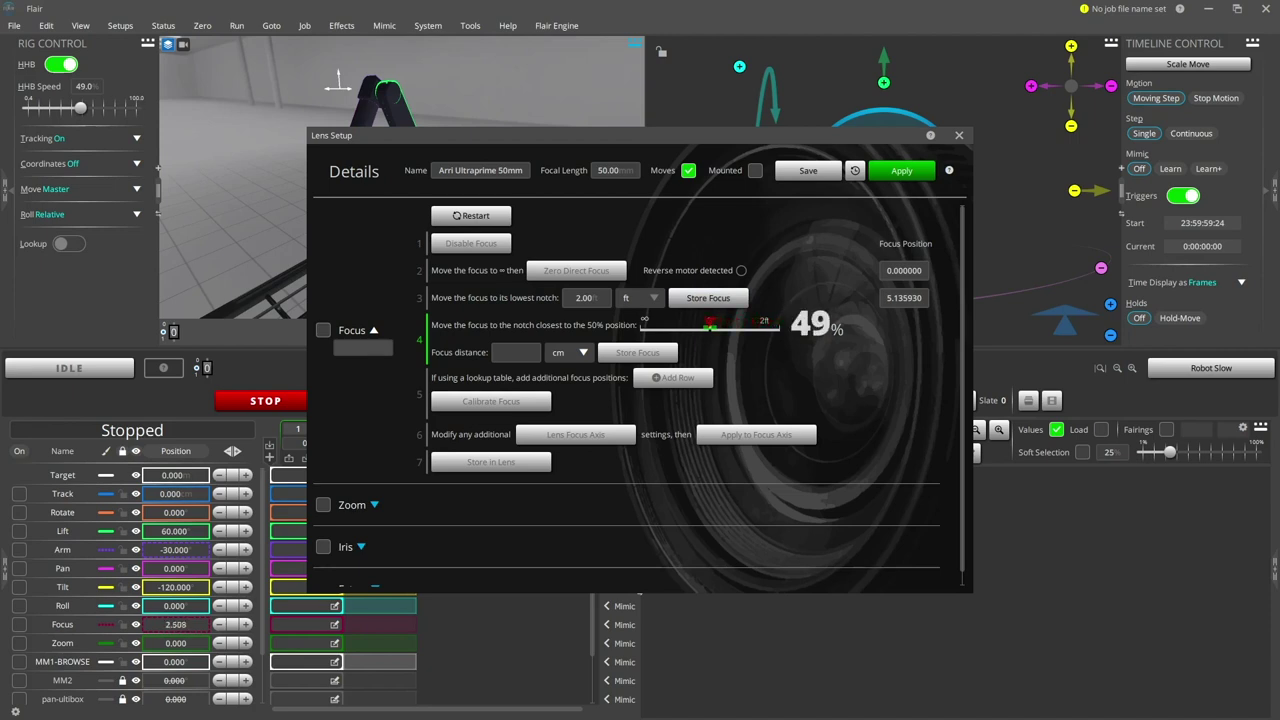
Step: Store the mid-range focus notch as 4.00 ft at Focus Position 2.508000
click(558, 356)
click(557, 442)
click(514, 352)
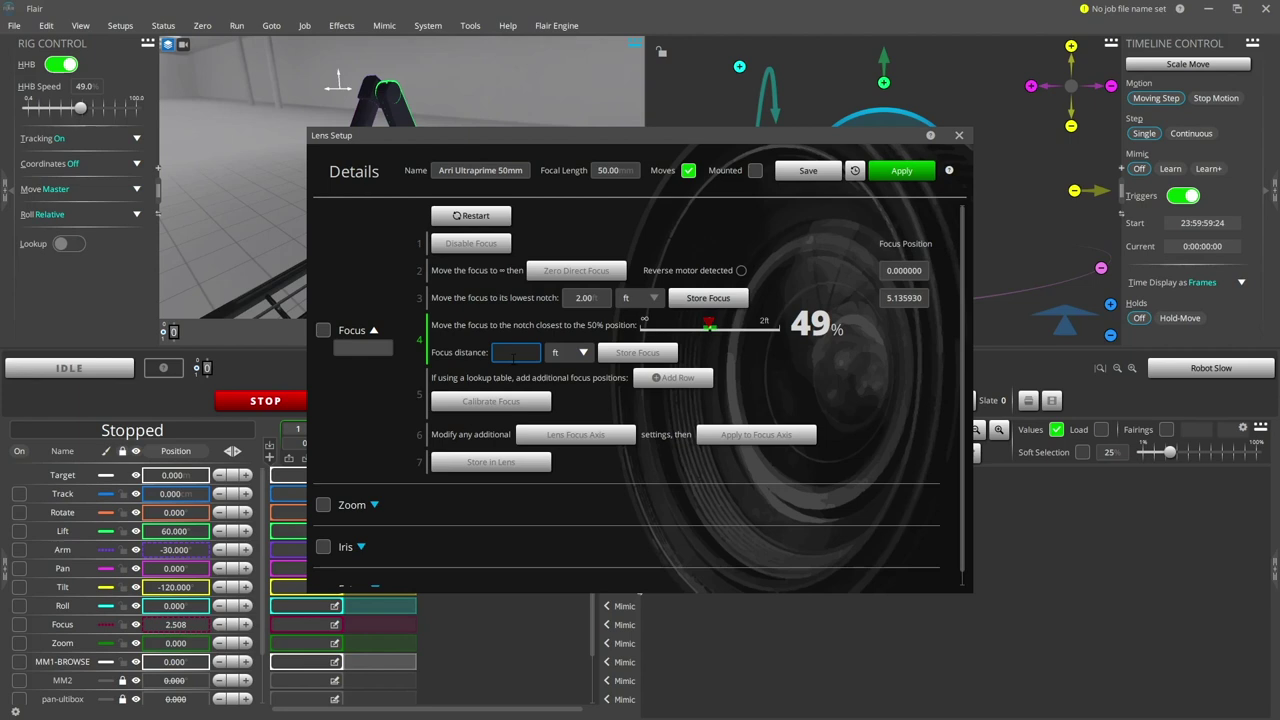
text(4)
key(Return)
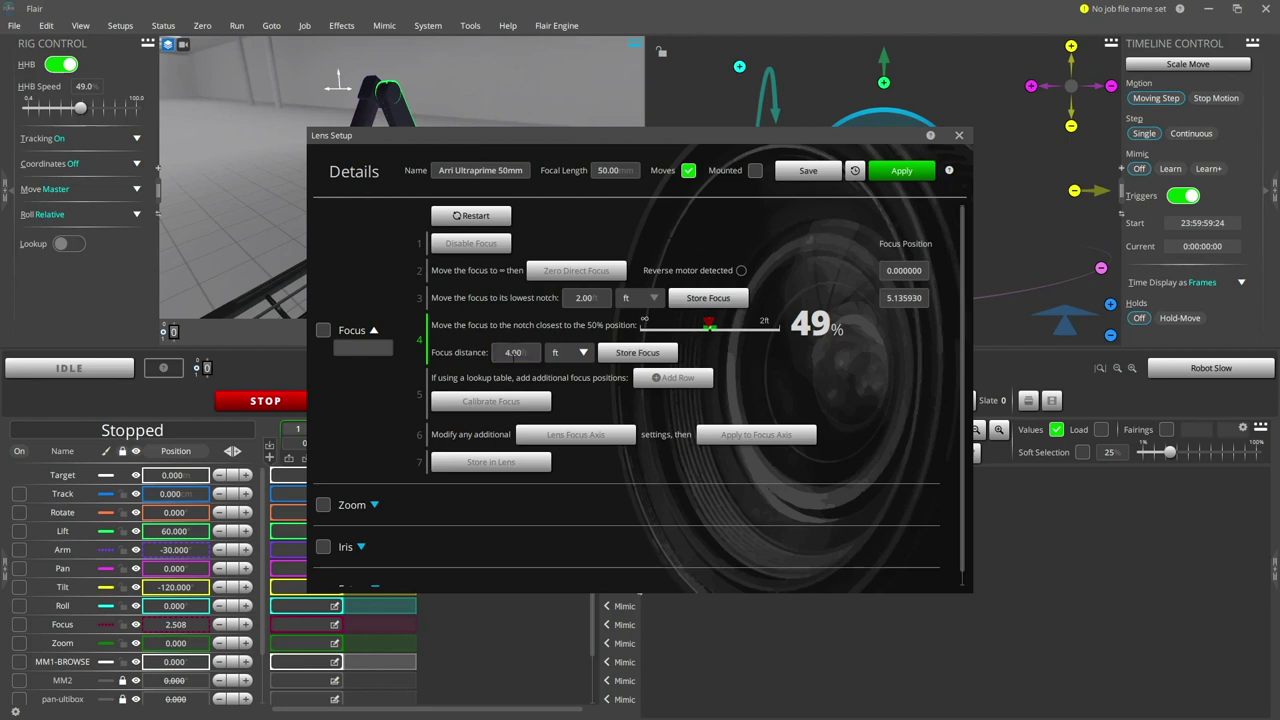
click(637, 352)
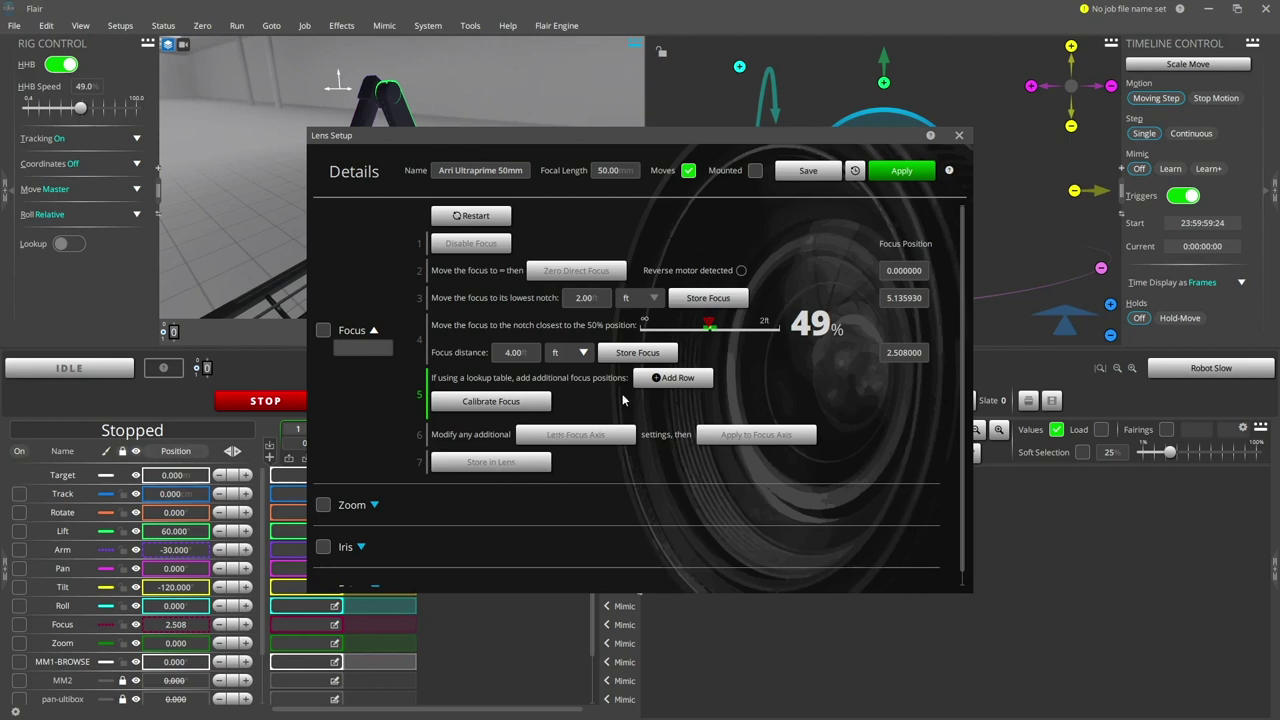
Step: Calibrate focus from the two stored points, giving scale 0.0004975, and open the Lens Focus Axis setup
click(524, 410)
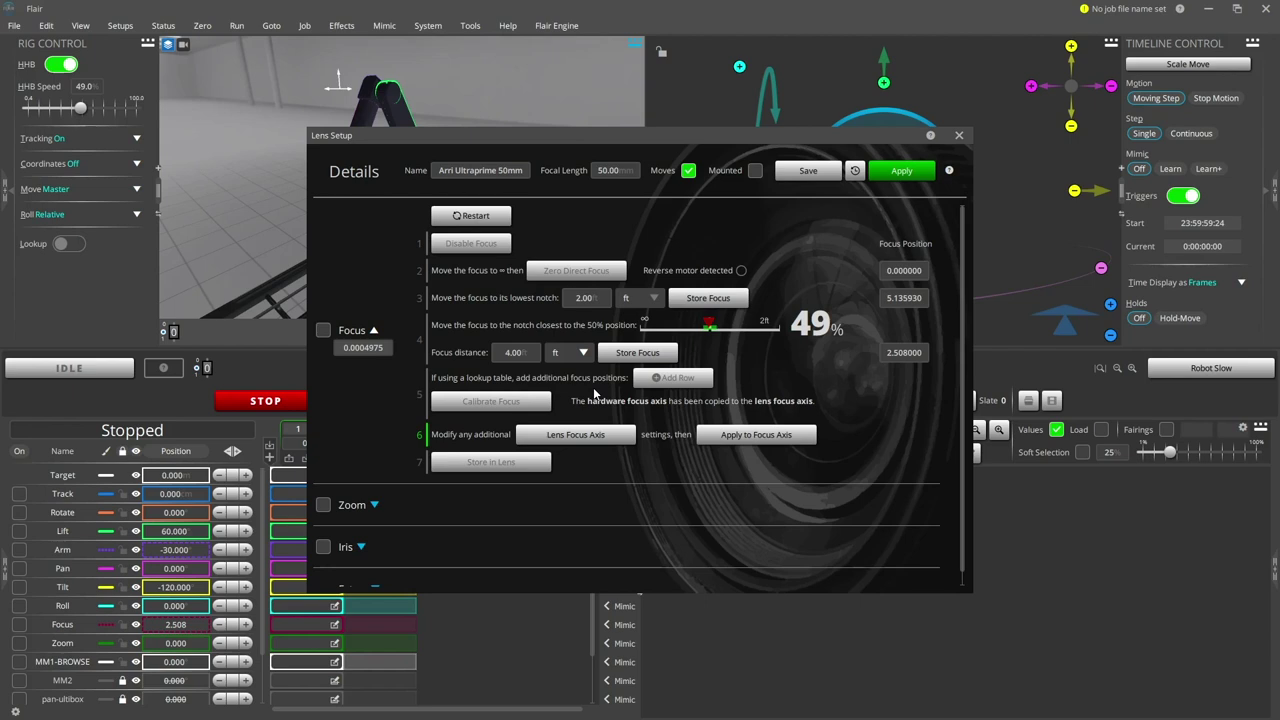
click(599, 443)
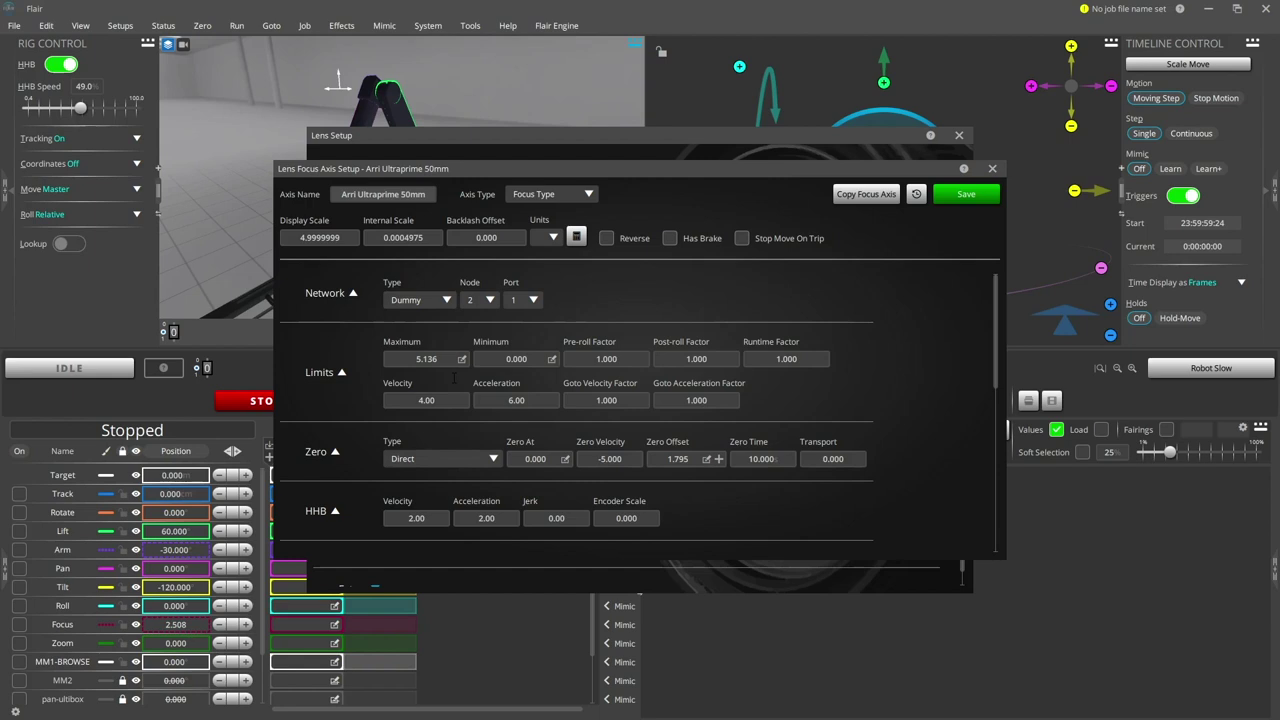
Step: Save the lens focus axis, apply it to the Focus axis, and store it in Arri Ultraprime 50mm
click(945, 203)
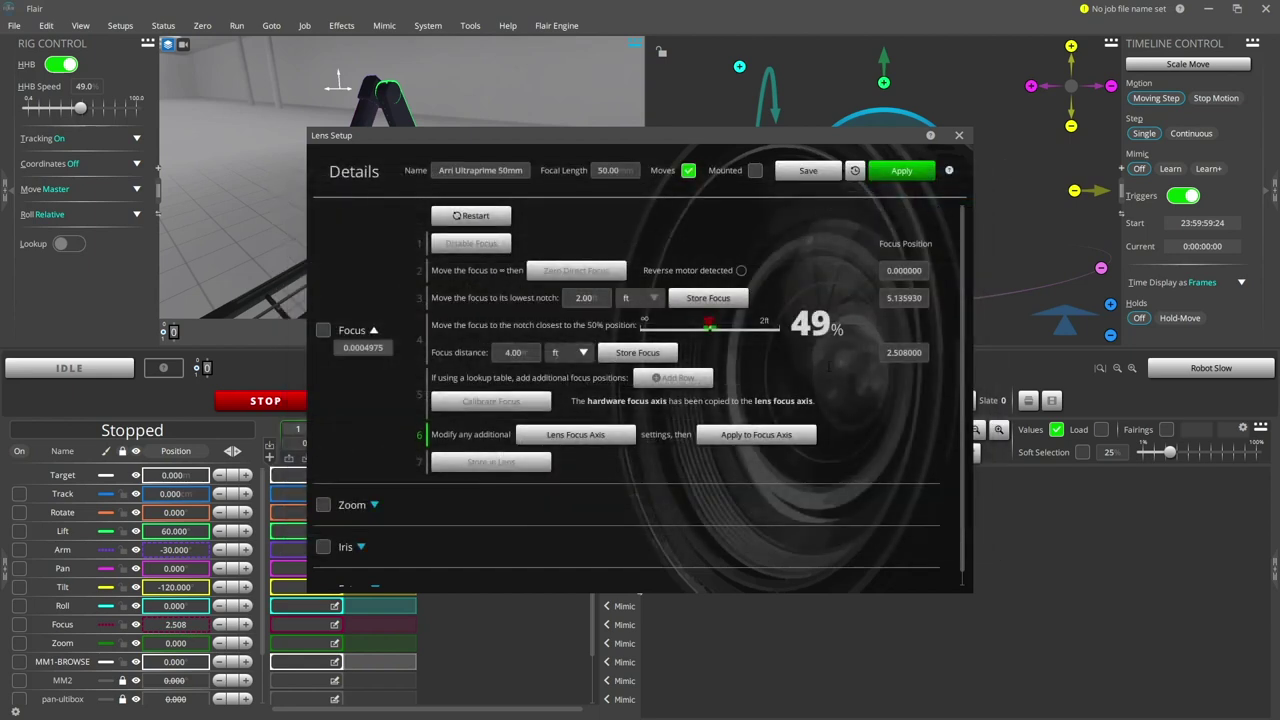
click(745, 438)
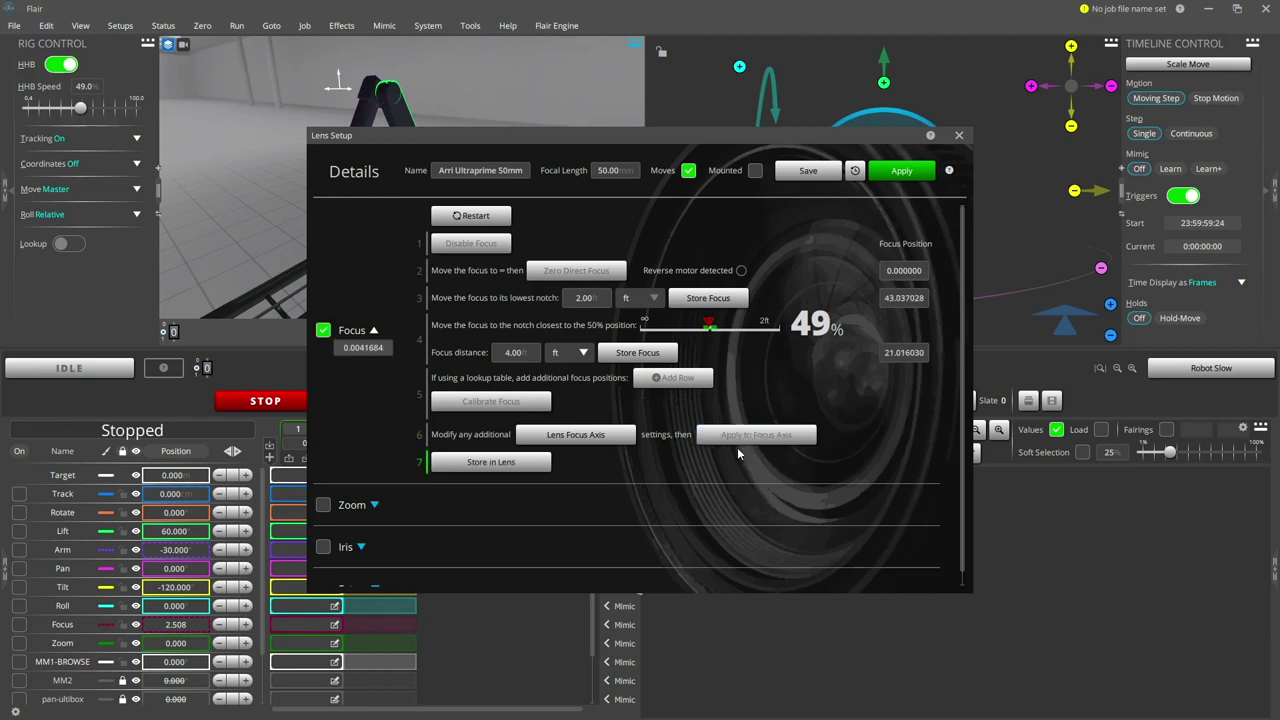
click(526, 466)
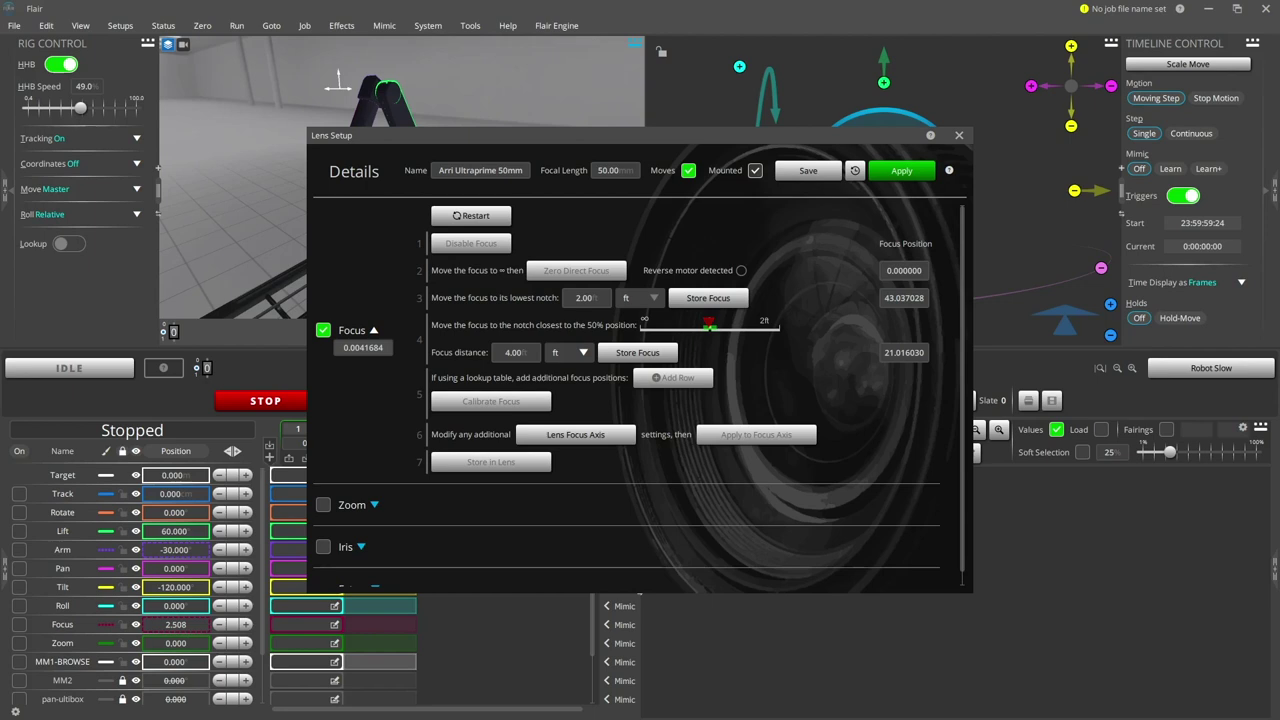
Step: Apply the Arri Ultraprime 50mm lens to the engine and save it to disk
click(901, 178)
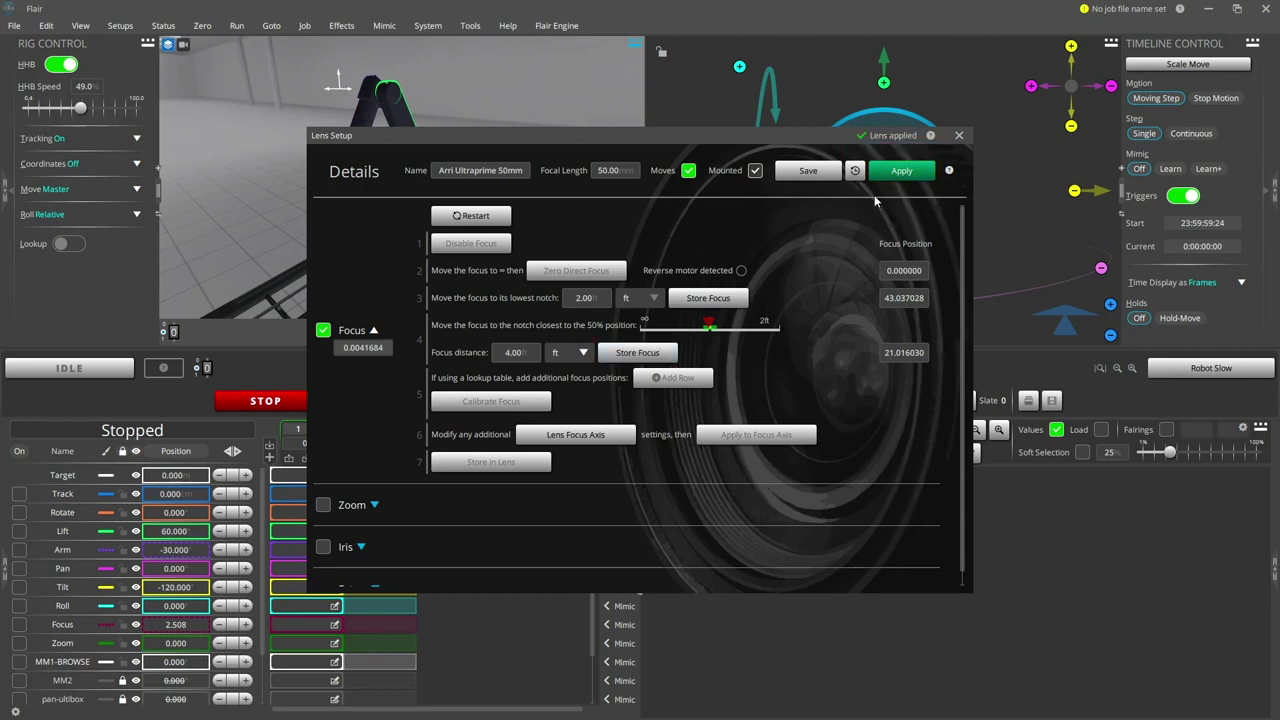
click(820, 182)
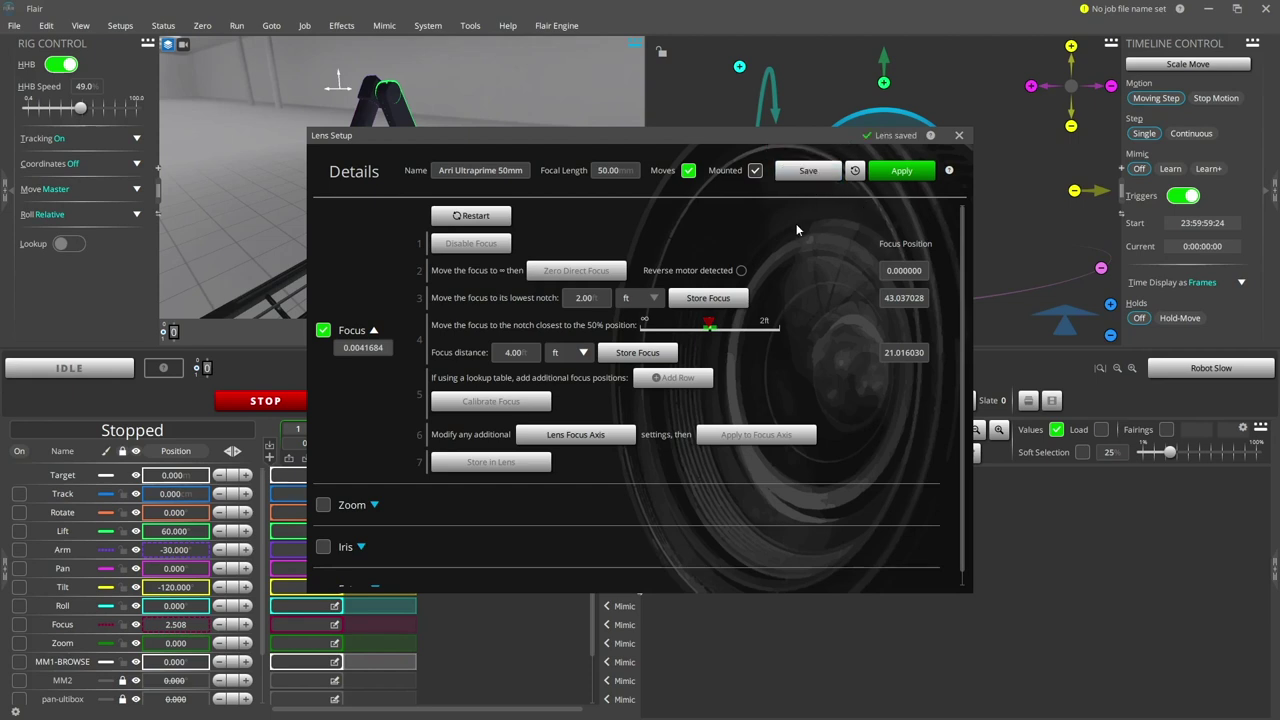